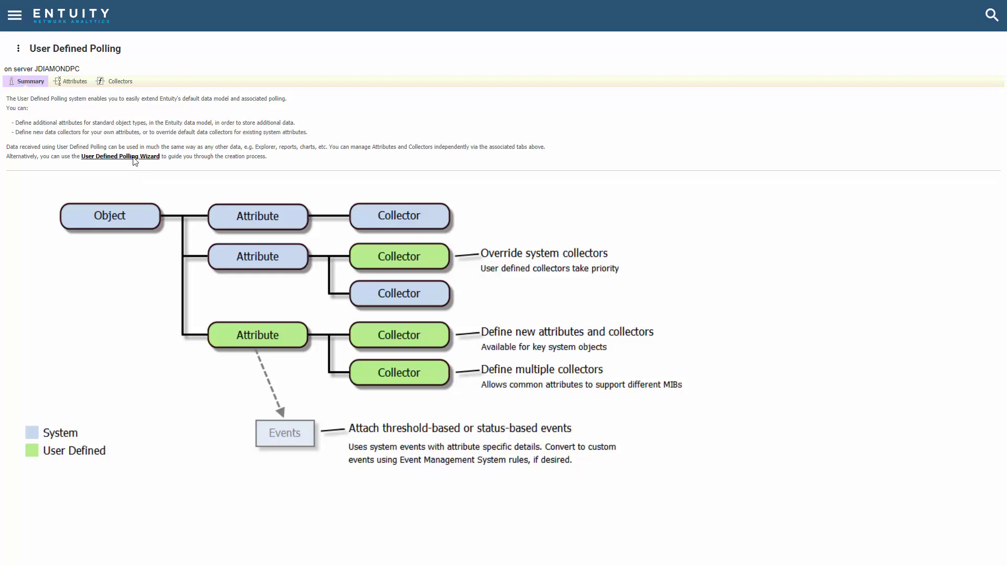
# Start the User Defined Polling Wizard, list the available devices and use router e2821 as the example device.
pyautogui.click(134, 157)
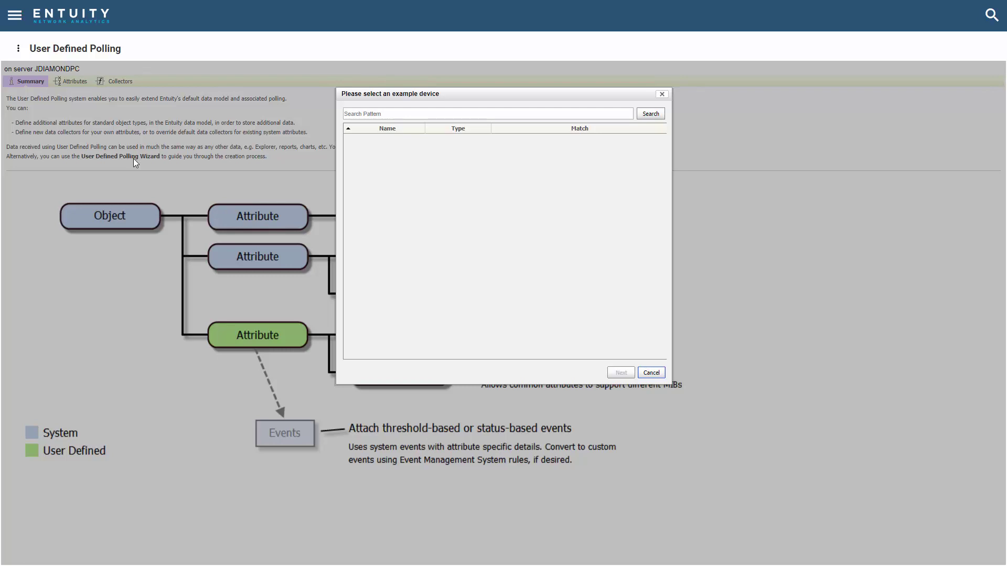
pyautogui.click(656, 115)
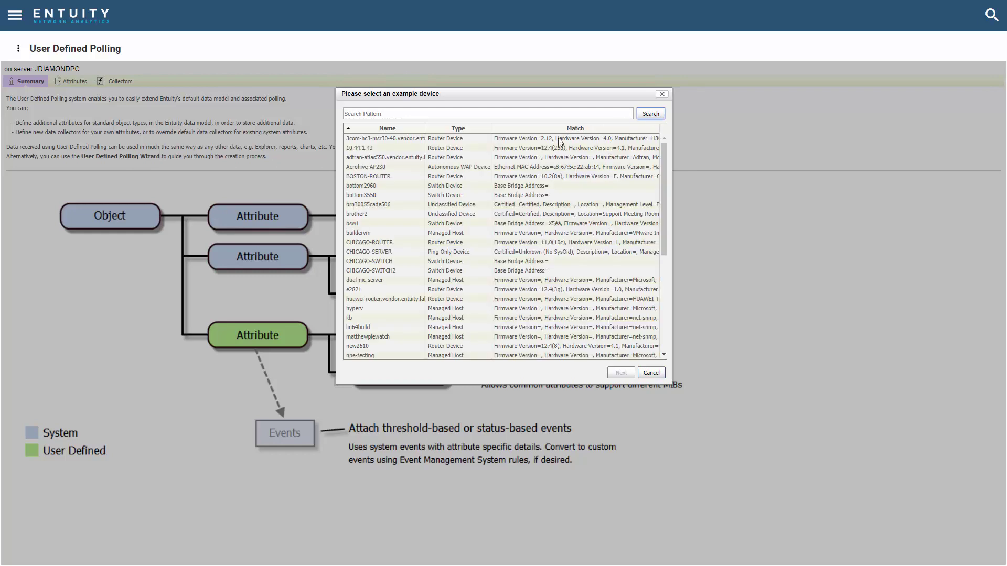
pyautogui.click(350, 290)
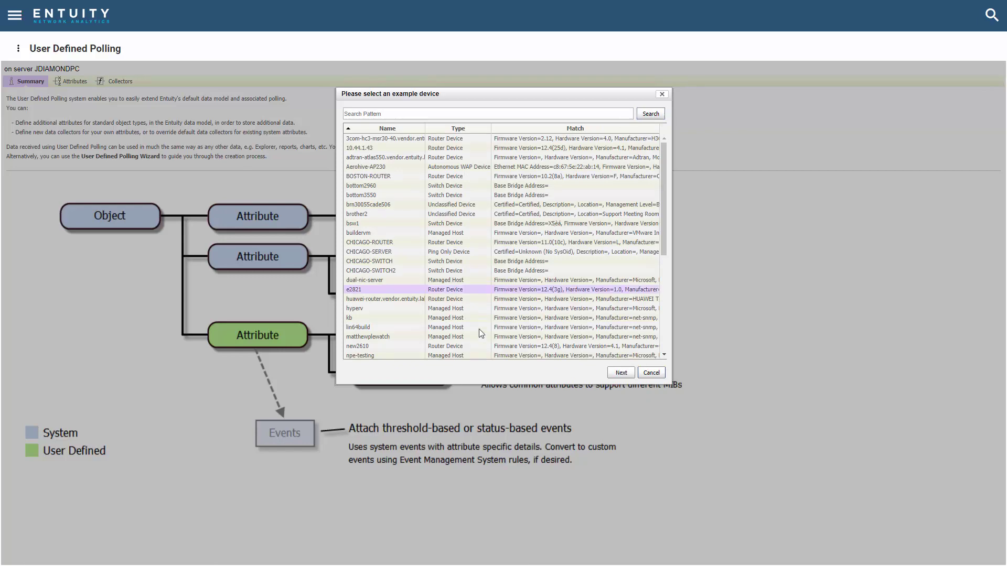
pyautogui.click(621, 374)
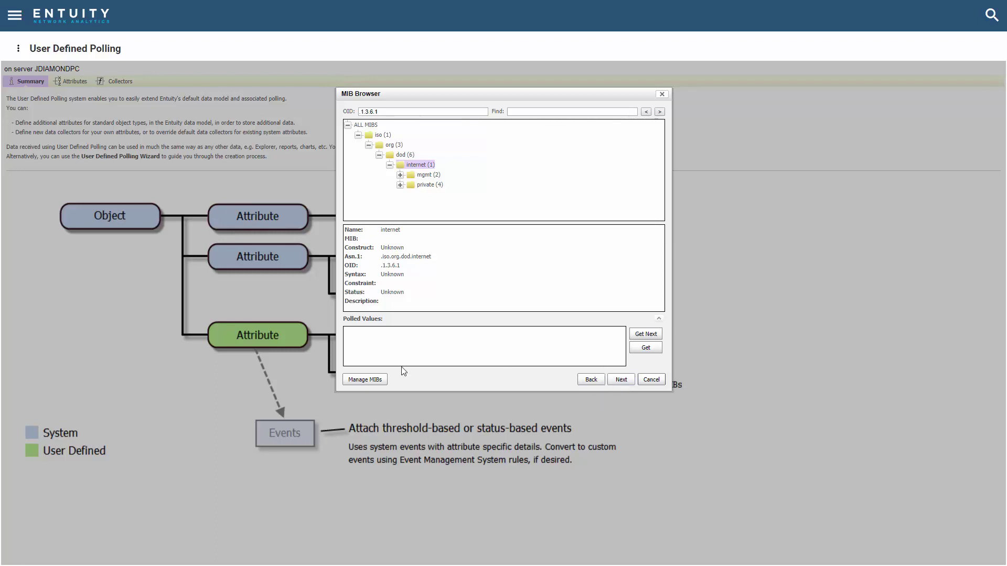
# Find tcp in the MIB tree, poll the value of tcpCurrEstab and use that object for the new attribute.
pyautogui.click(379, 383)
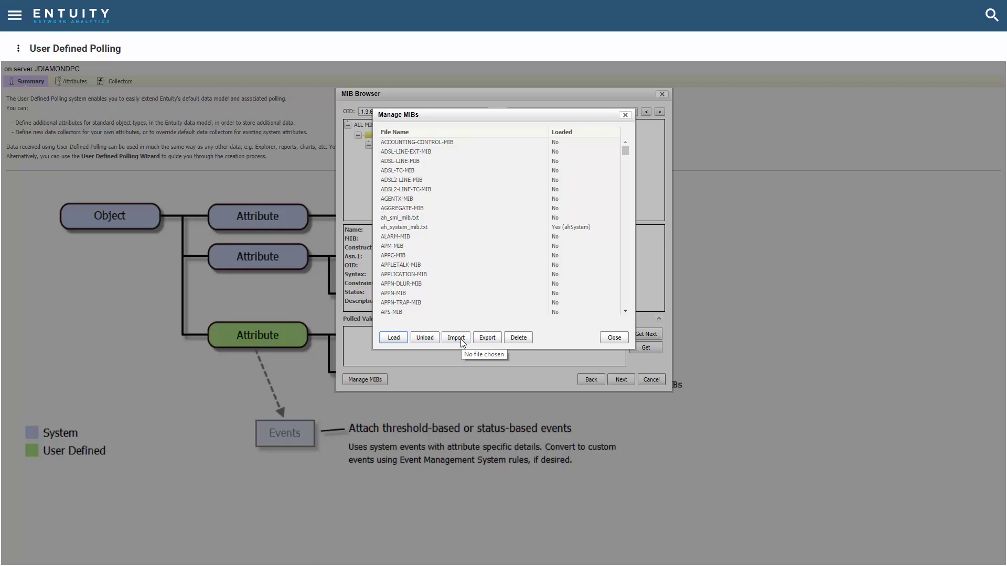
pyautogui.click(614, 338)
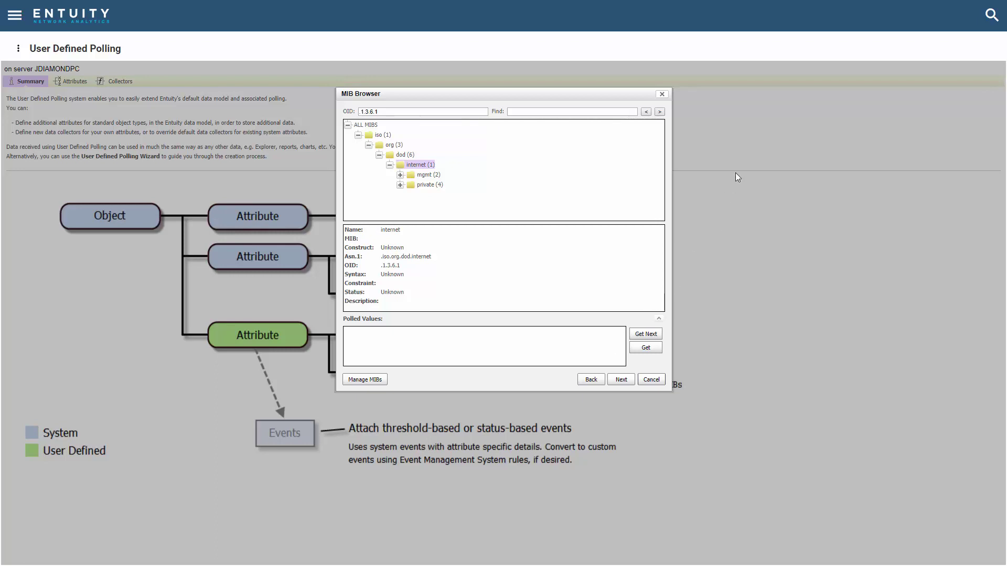
pyautogui.click(617, 112)
pyautogui.click(659, 111)
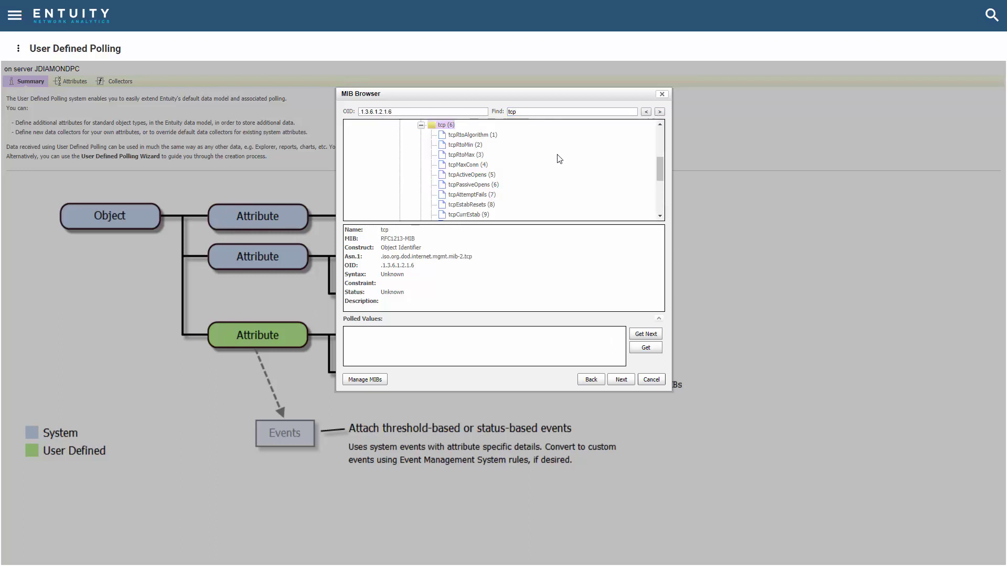
pyautogui.click(468, 214)
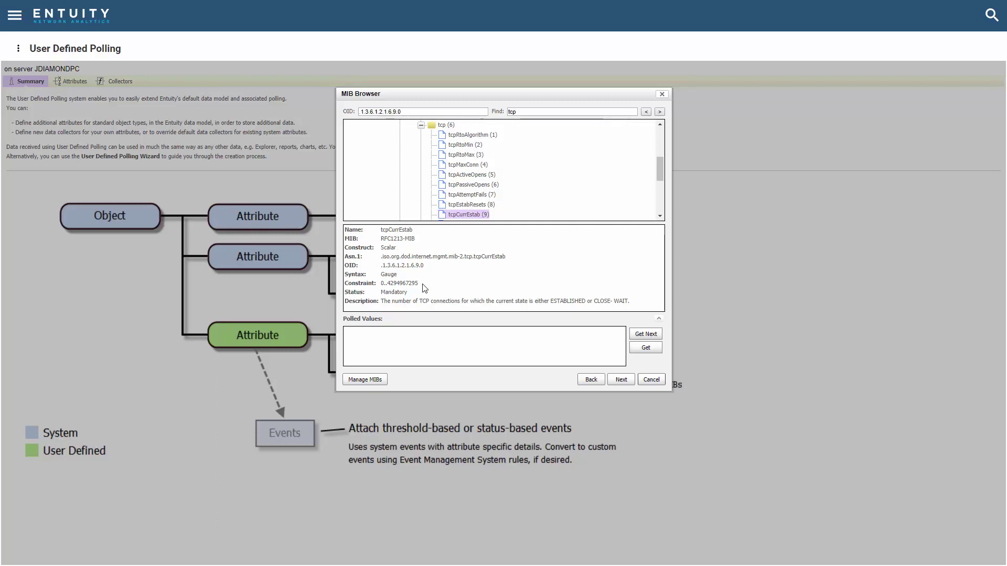
pyautogui.click(646, 348)
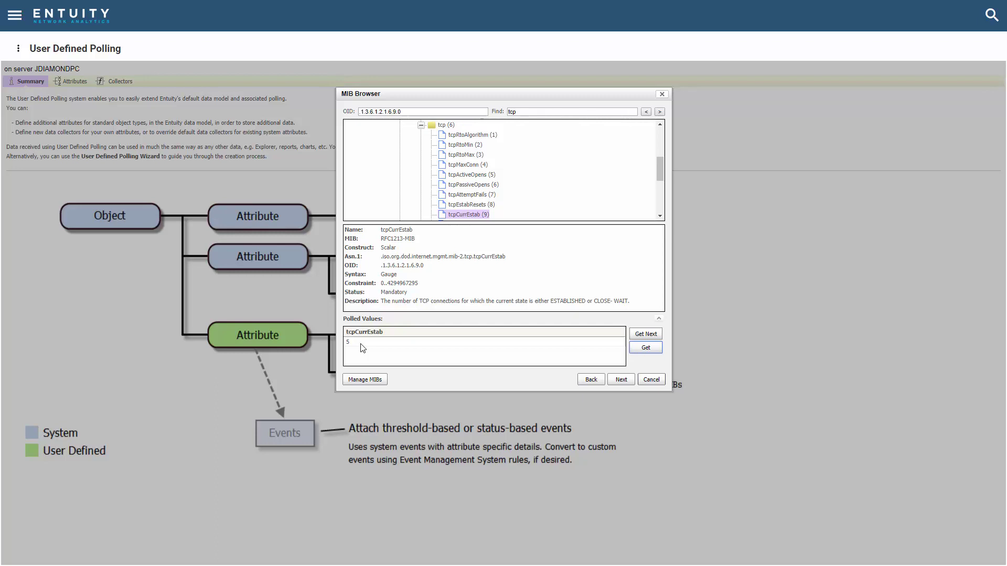
pyautogui.click(623, 381)
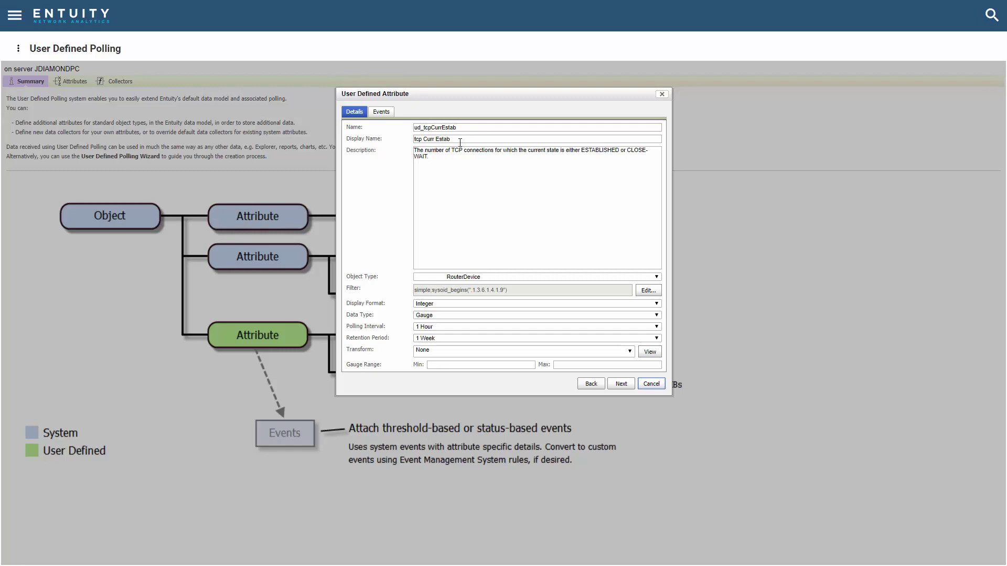
# Set the attribute's display name to "TCP Curr Estab" and its object type to DeviceEx.
pyautogui.doubleClick(422, 140)
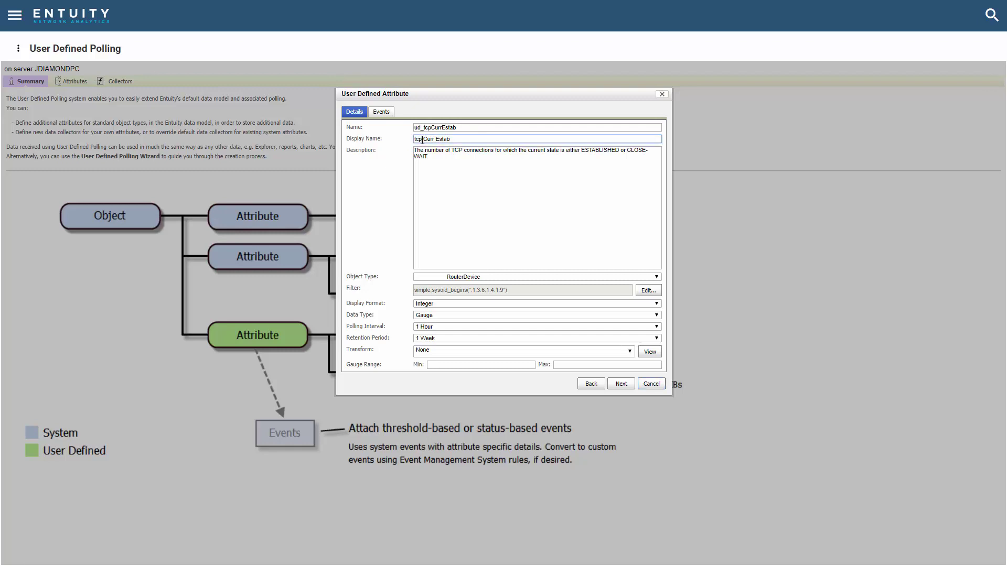
pyautogui.write('TCP')
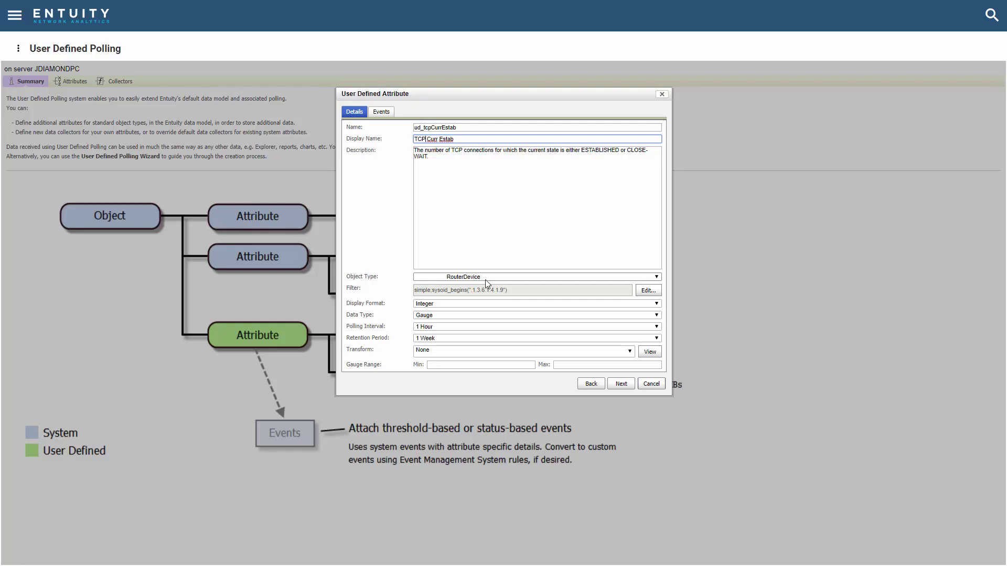
pyautogui.click(657, 277)
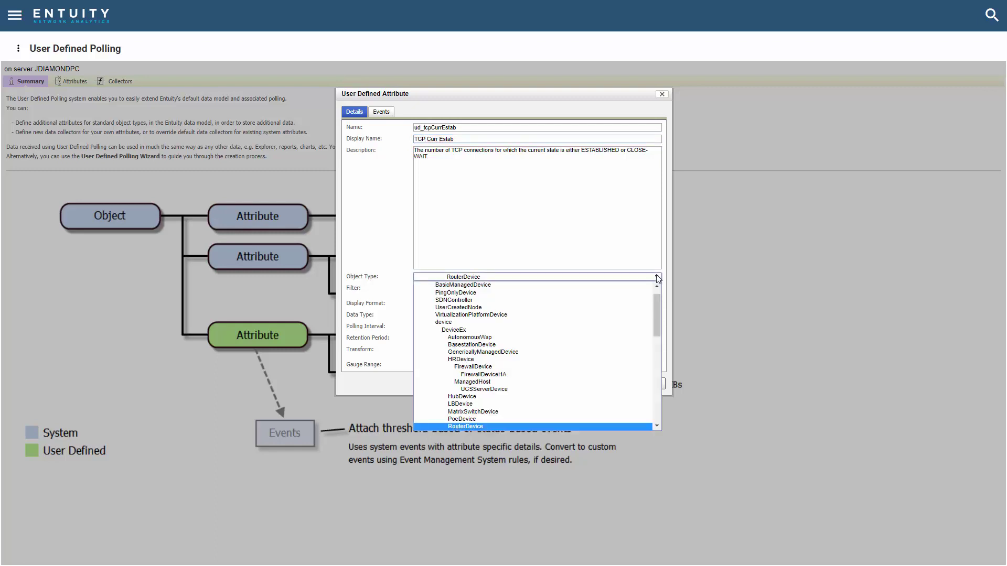
pyautogui.click(508, 331)
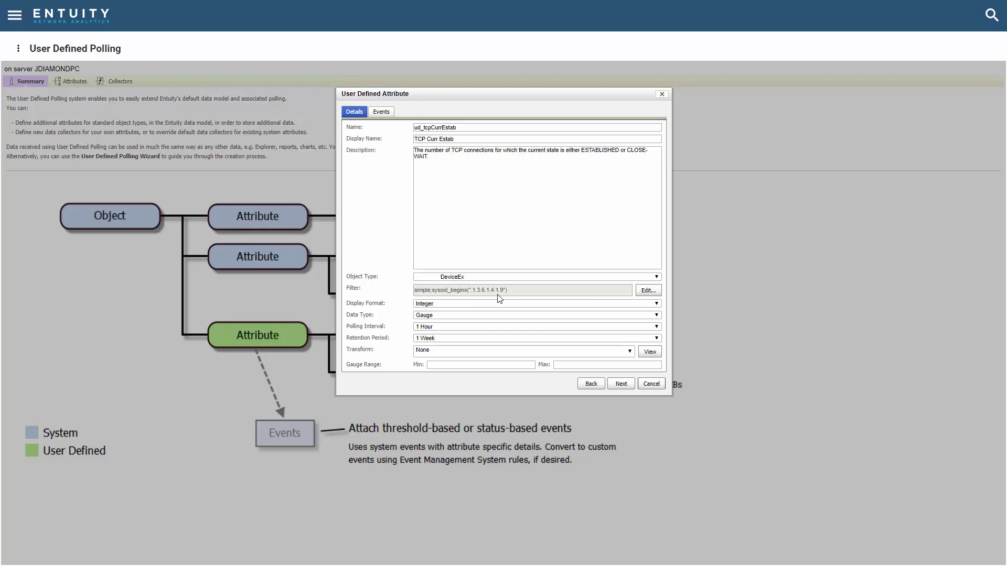
# Remove the Cisco enterprise restriction from the attribute's filter so the expression is simple;true, test it and apply it.
pyautogui.click(647, 290)
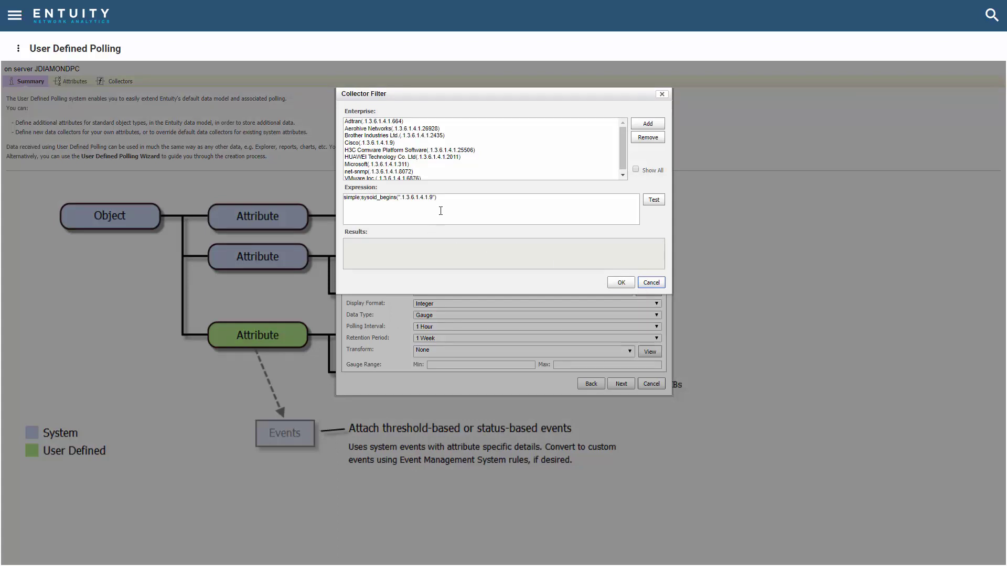
pyautogui.click(423, 122)
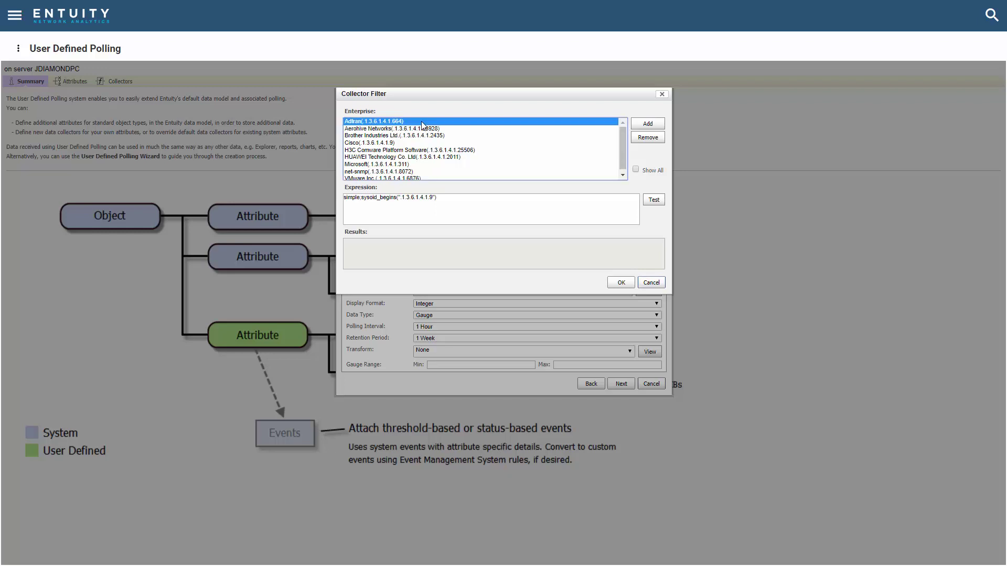
pyautogui.keyDown('shift'); pyautogui.click(421, 137); pyautogui.keyUp('shift')
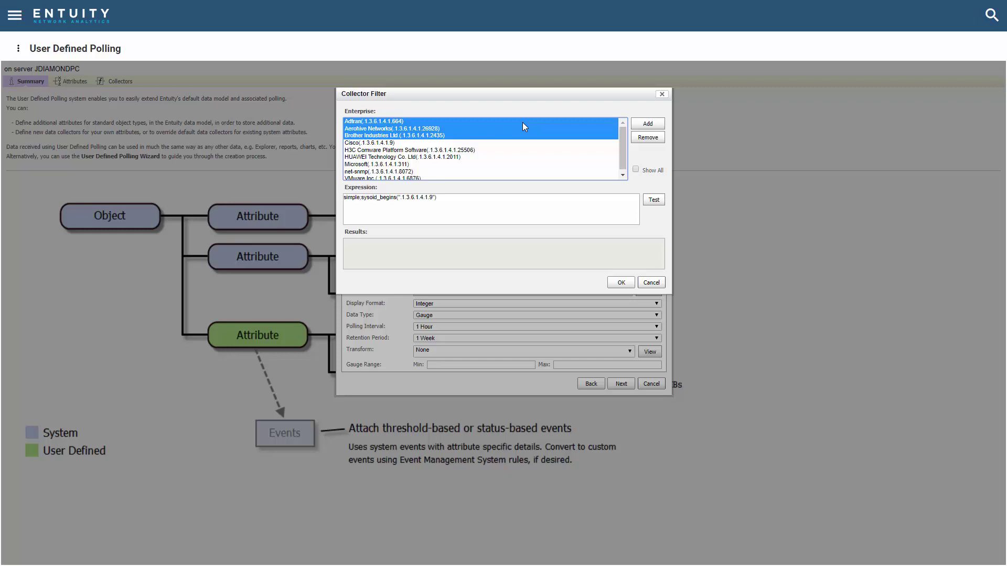
pyautogui.click(376, 143)
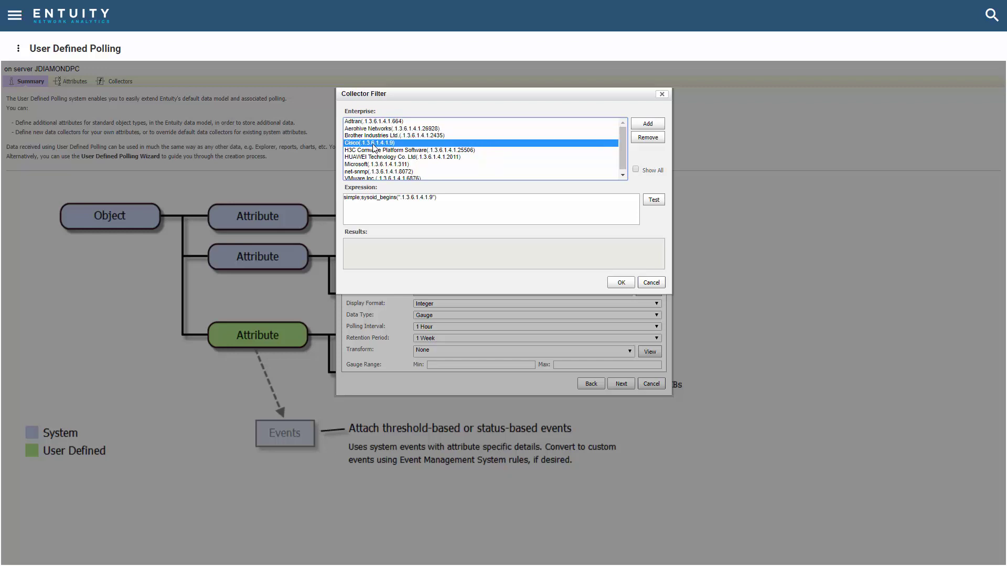
pyautogui.click(648, 138)
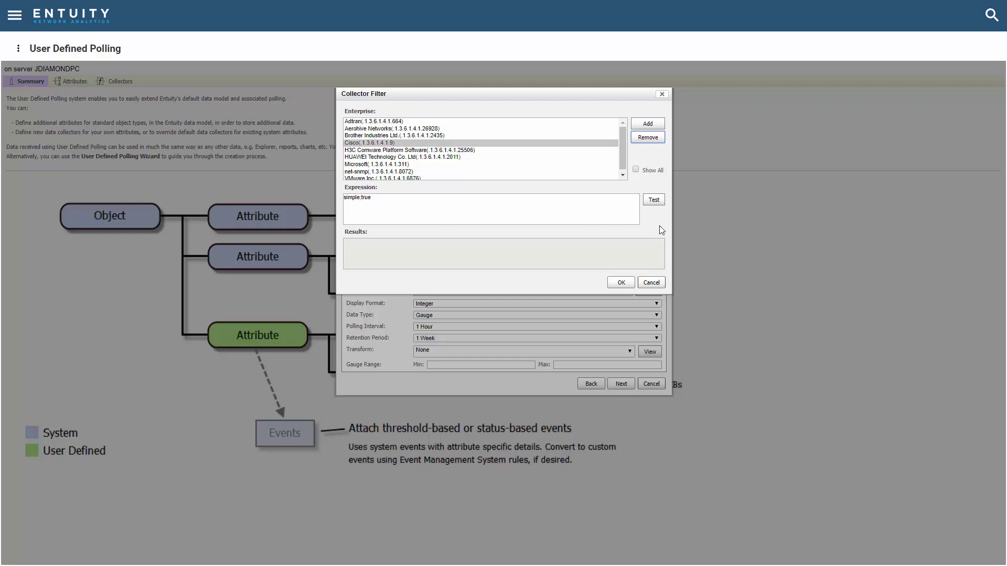
pyautogui.click(654, 201)
pyautogui.click(621, 282)
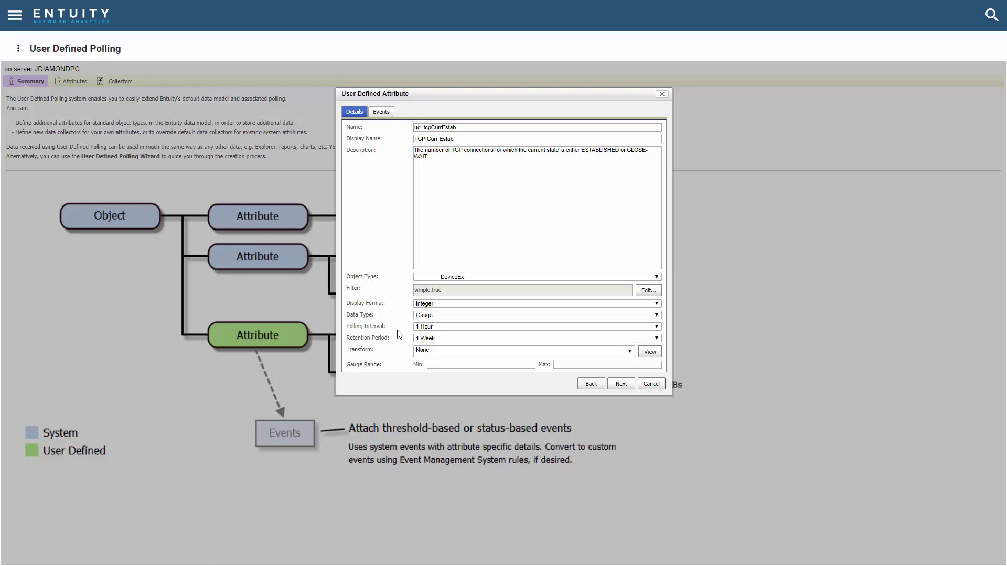
# Set the attribute's polling interval to 5 Minutes and its retention period to 1 Day.
pyautogui.click(439, 328)
pyautogui.click(438, 336)
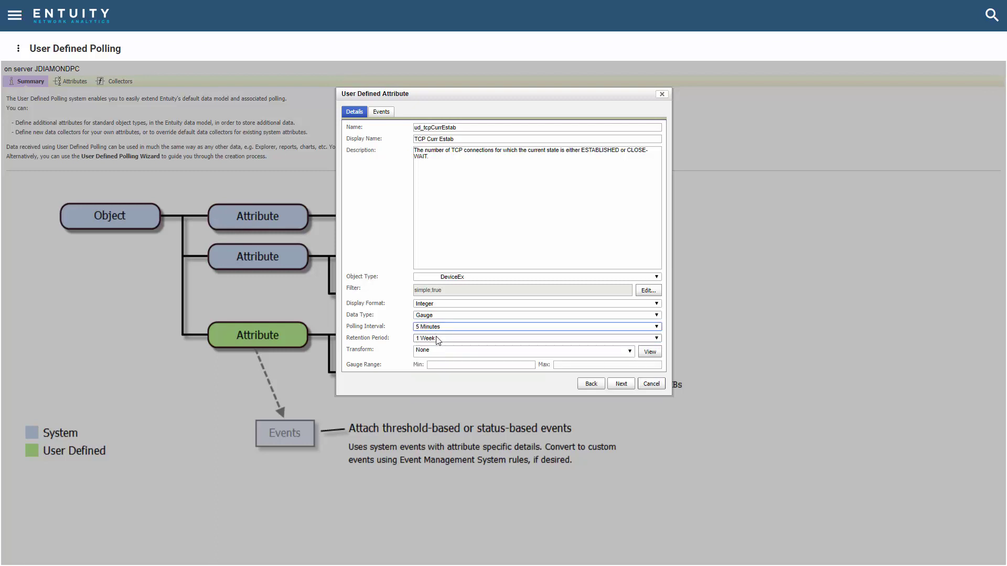
pyautogui.click(439, 340)
pyautogui.click(433, 354)
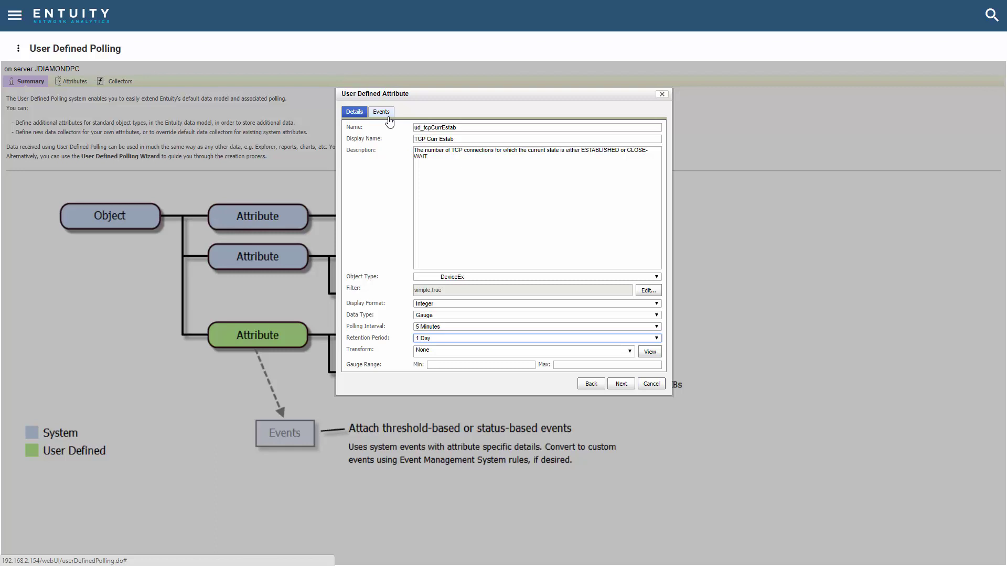
# Accept the default settings of the SNMP collector for ud_tcpCurrEstab and save the attribute together with the collector.
pyautogui.click(623, 386)
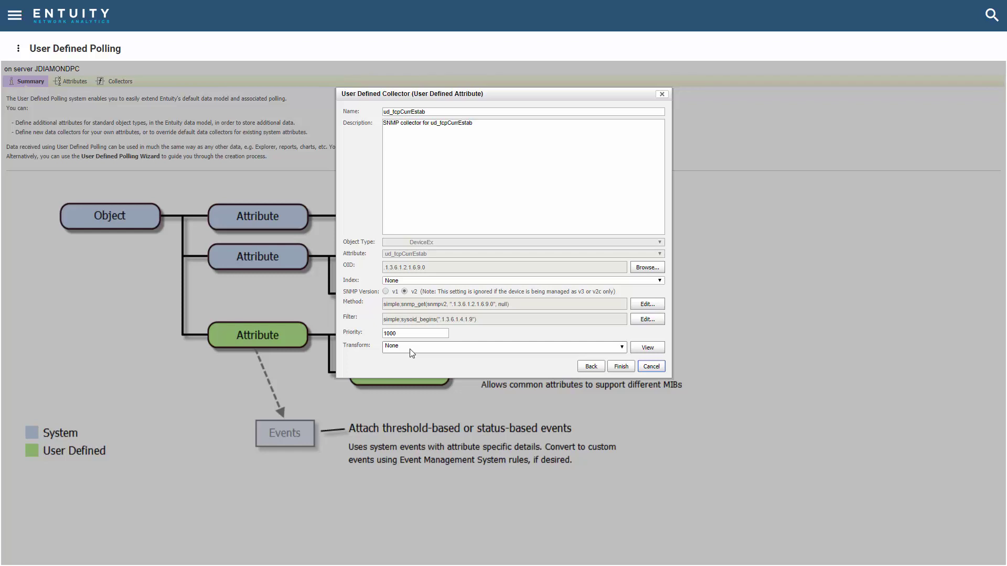
pyautogui.click(622, 367)
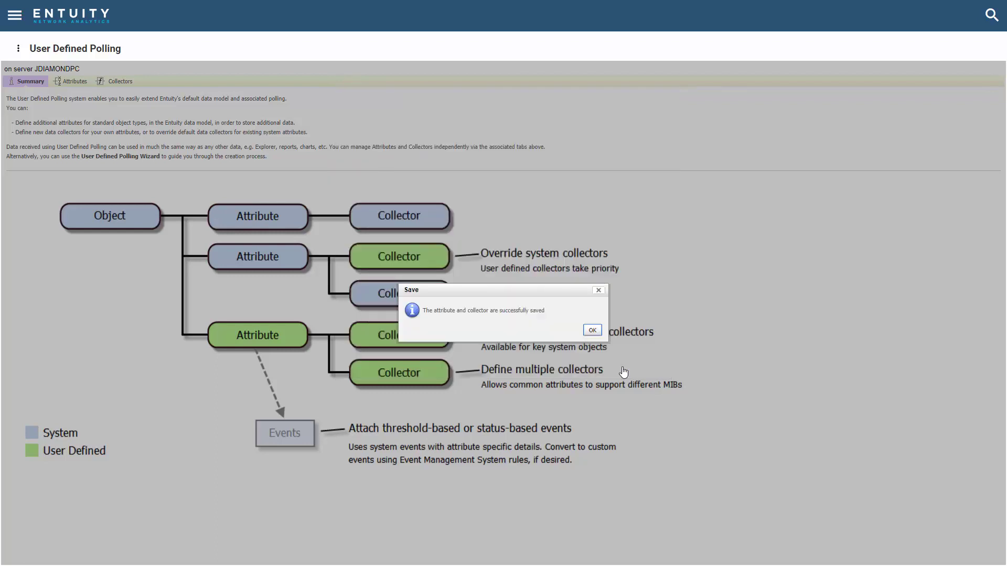
pyautogui.click(592, 331)
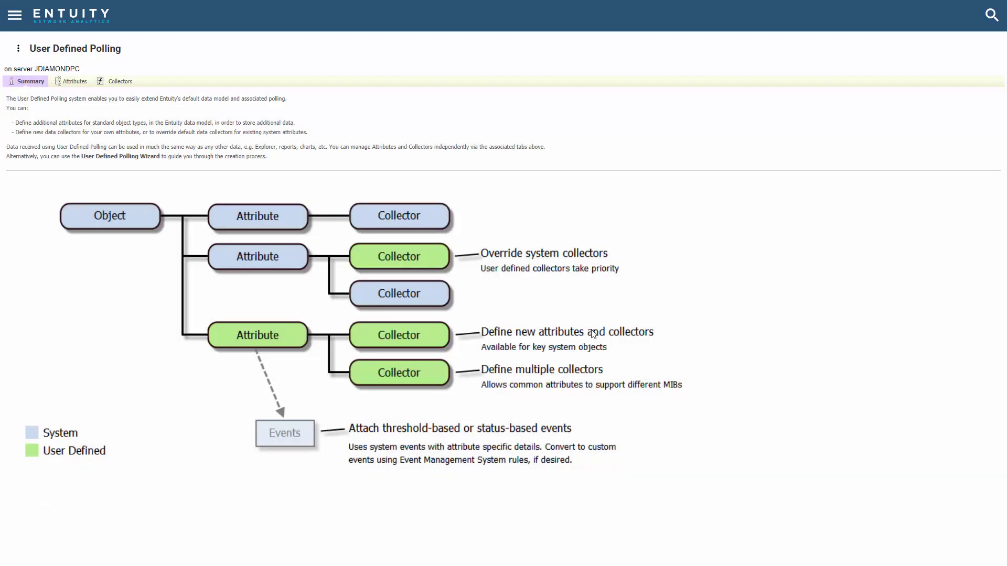
# Check the ud_tcpCurrEstab entries in the lists of user defined attributes and collectors.
pyautogui.click(70, 82)
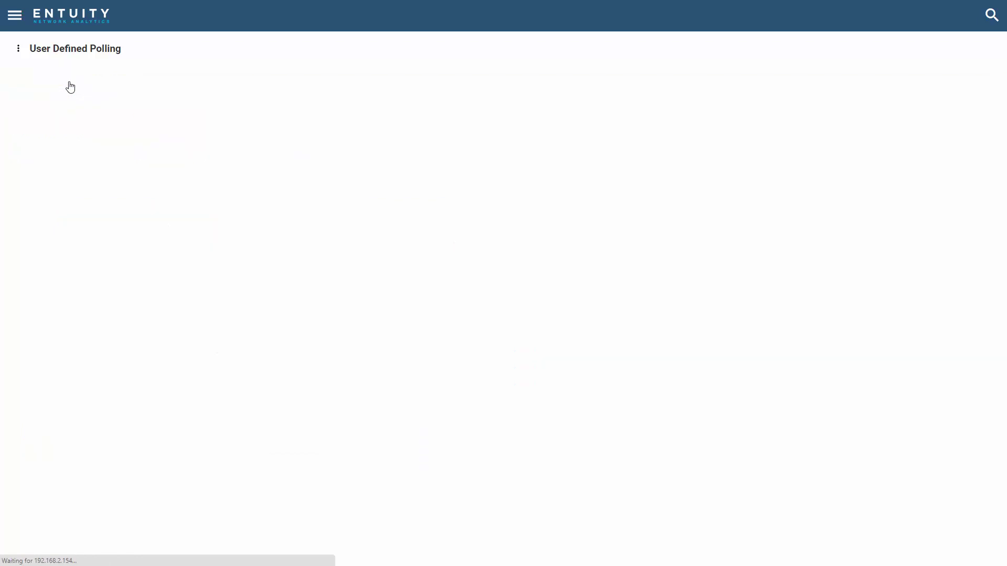
pyautogui.click(62, 122)
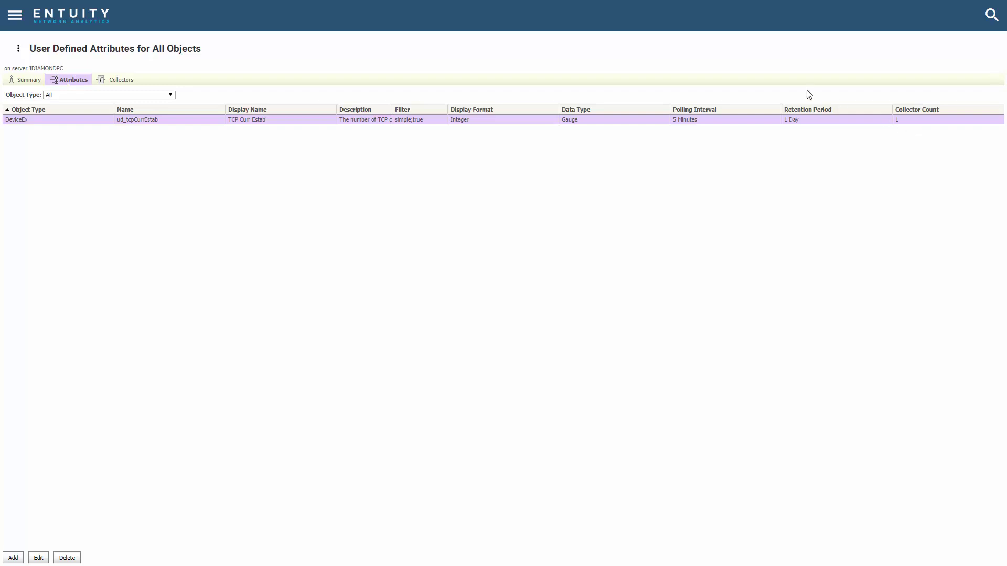
pyautogui.click(119, 83)
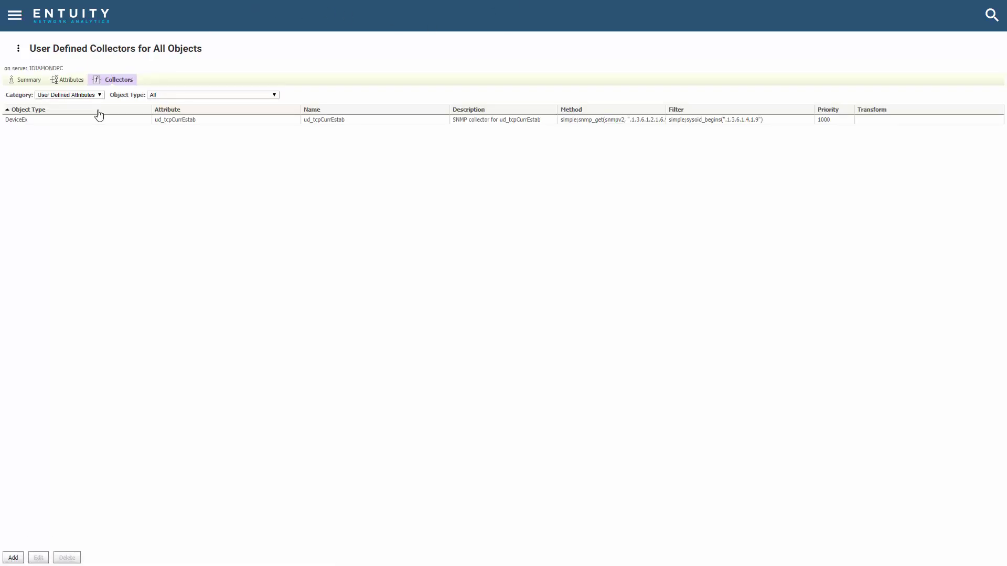
pyautogui.click(68, 122)
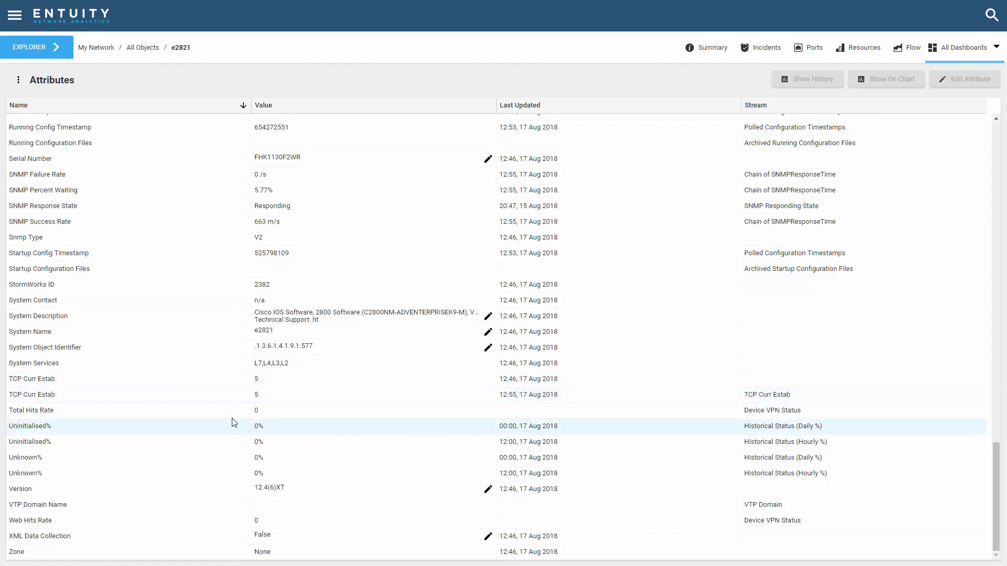
# Chart e2821's TCP Curr Estab attribute from the TCP Curr Estab stream and narrow the time range to about the last hour.
pyautogui.rightClick(24, 400)
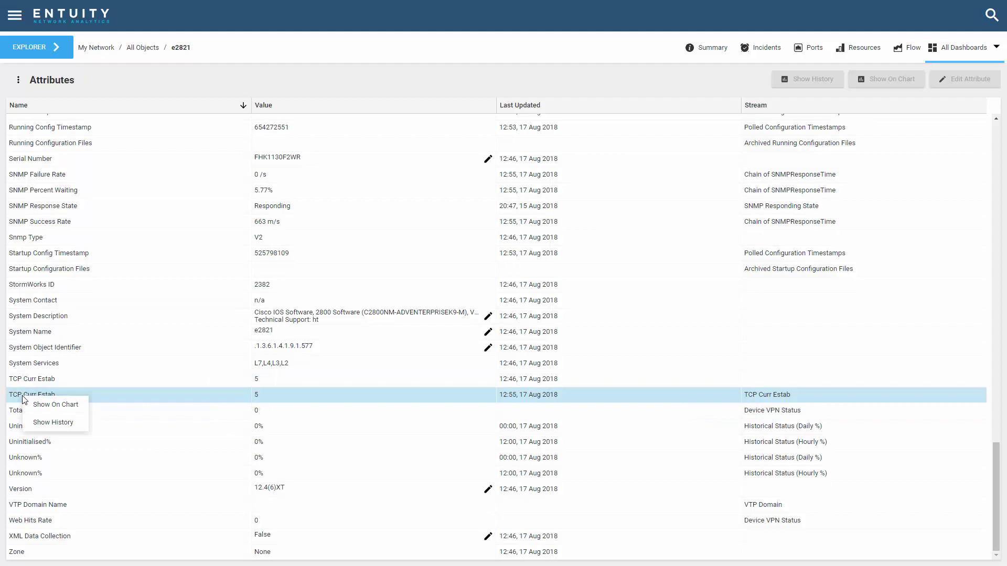
pyautogui.click(50, 408)
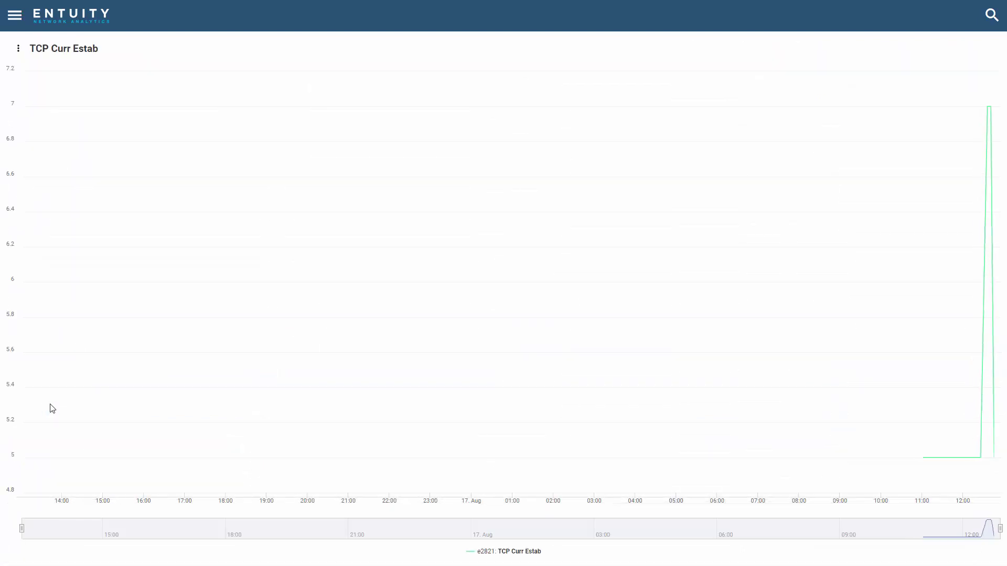
pyautogui.moveTo(21, 529); pyautogui.dragTo(958, 527)
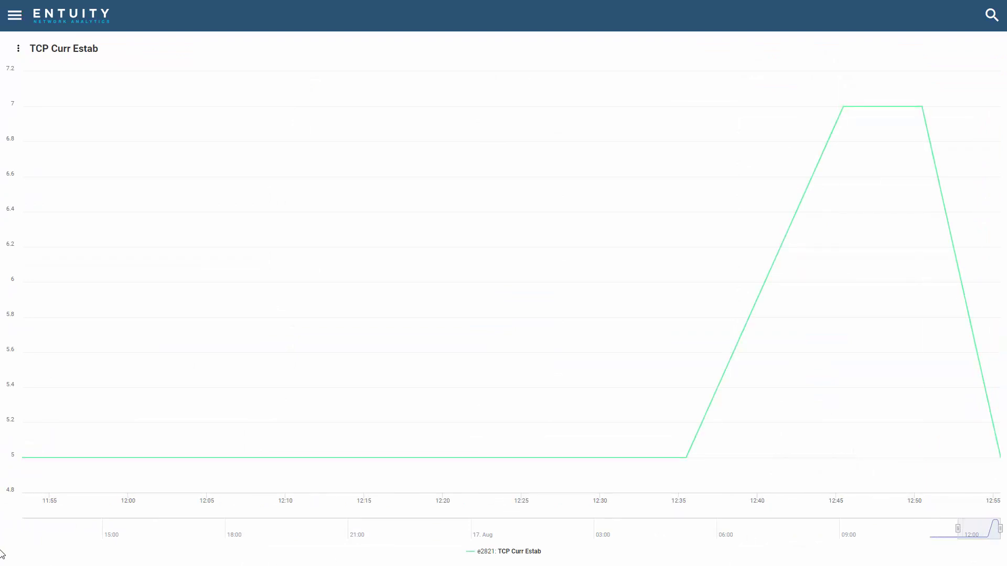